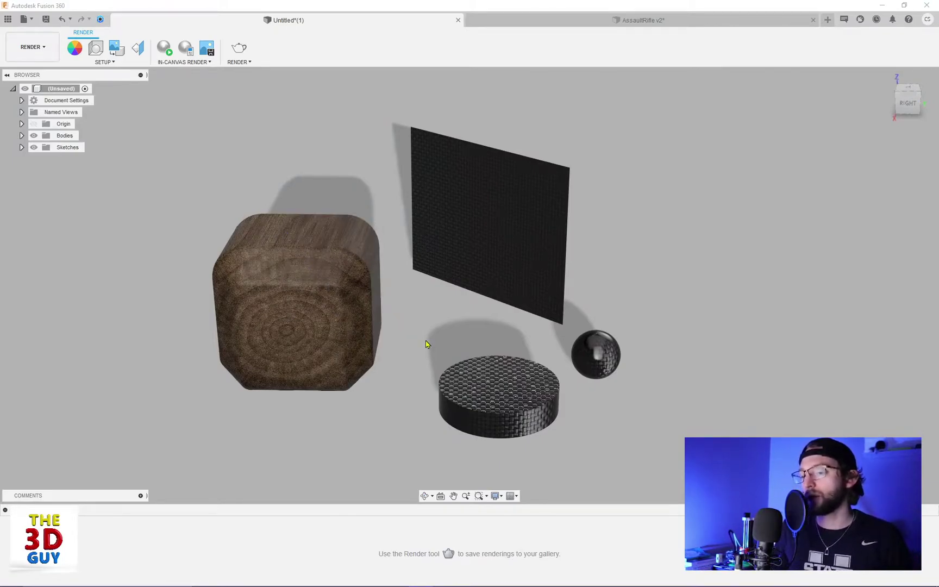
Open Texture Map Controls and orbit the view toward the walnut cube.
{"action": "middle_click_drag", "start_coordinate": [426, 344], "coordinate": [468, 254], "text": "shift"}
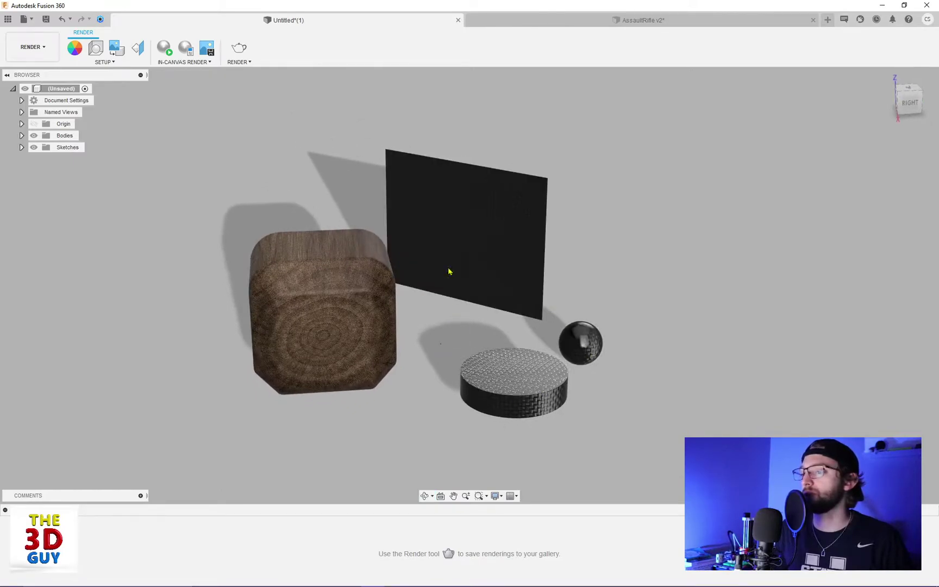
{"action": "middle_click_drag", "start_coordinate": [472, 320], "coordinate": [488, 337], "text": "shift"}
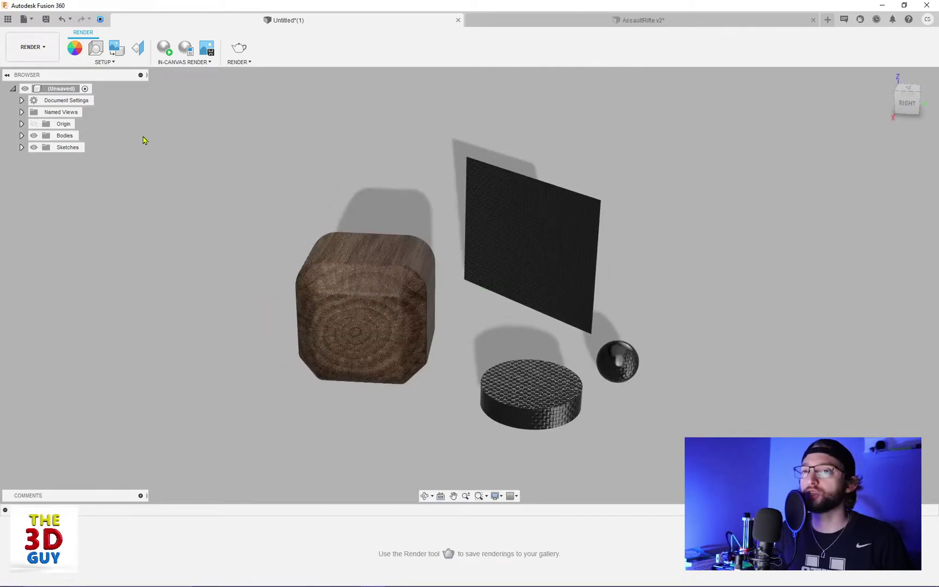
{"action": "left_click", "coordinate": [135, 50]}
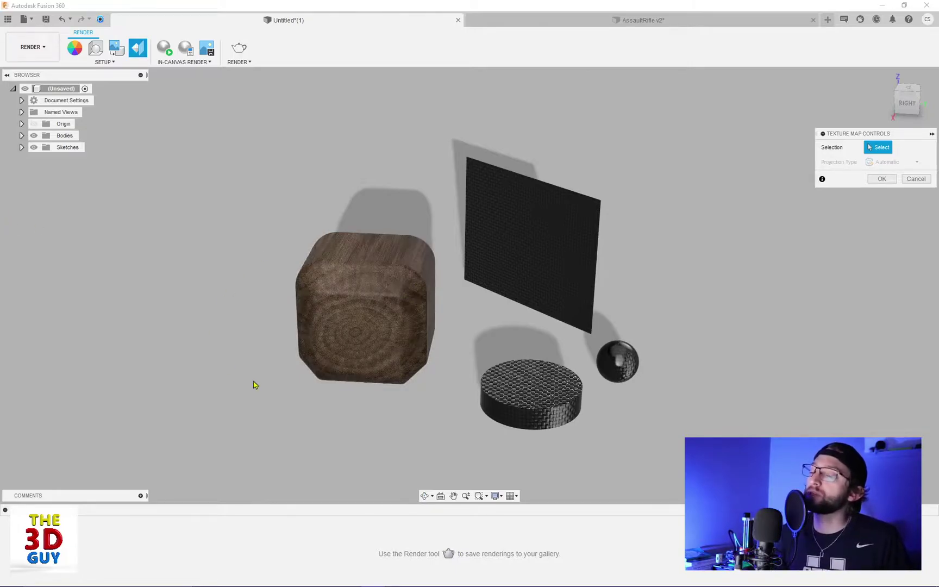
{"action": "mouse_move", "coordinate": [220, 348]}
{"action": "middle_mouse_down", "text": "shift"}
{"action": "mouse_move", "coordinate": [212, 329]}
{"action": "mouse_move", "coordinate": [199, 342]}
{"action": "mouse_move", "coordinate": [217, 337]}
{"action": "middle_mouse_up", "text": "shift"}
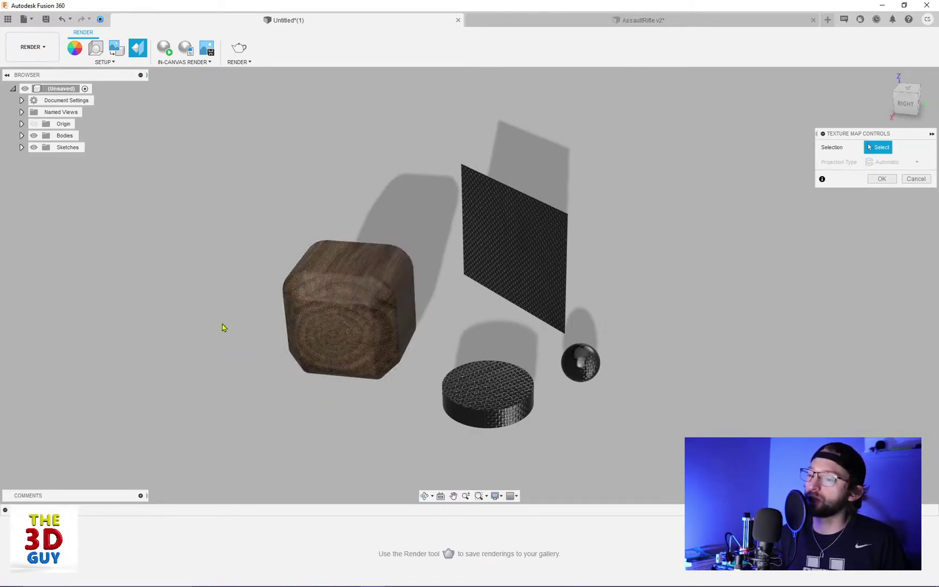
{"action": "middle_click_drag", "start_coordinate": [177, 388], "coordinate": [184, 386], "text": "shift"}
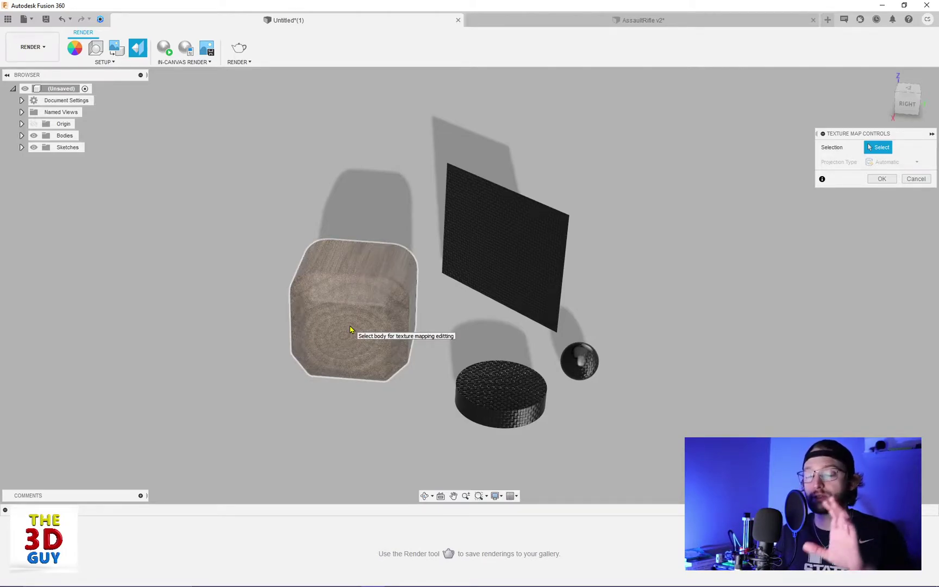
Slide the walnut cube's wood texture, then Best Fit it back to zero offsets and angles.
{"action": "left_click", "coordinate": [350, 330]}
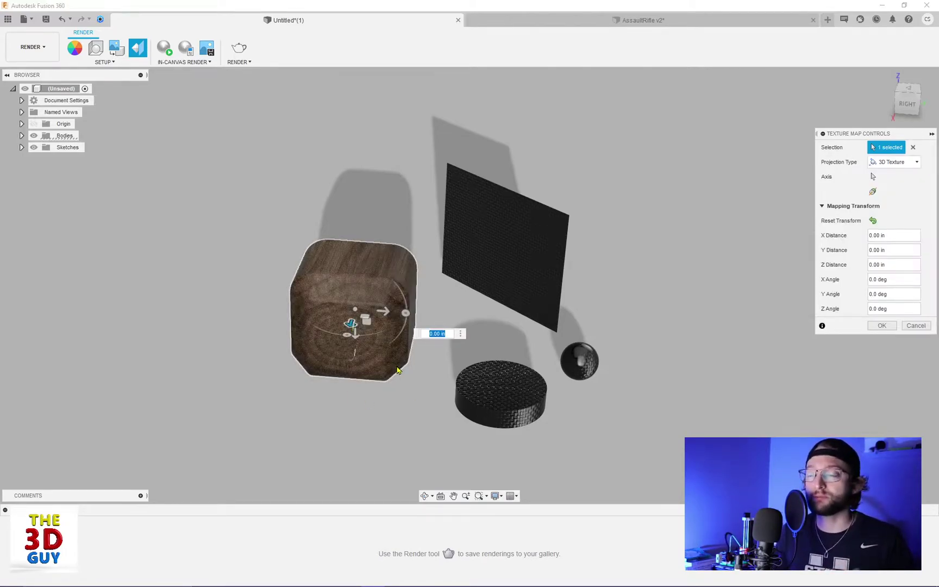
{"action": "scroll", "coordinate": [242, 300], "scroll_direction": "up", "scroll_amount": 2}
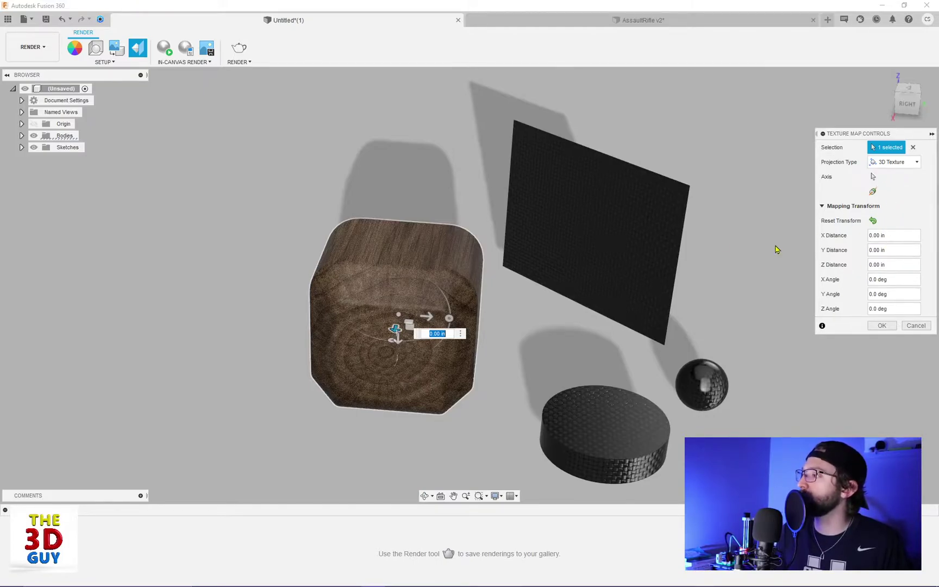
{"action": "mouse_move", "coordinate": [395, 329]}
{"action": "left_mouse_down"}
{"action": "mouse_move", "coordinate": [419, 315]}
{"action": "mouse_move", "coordinate": [442, 318]}
{"action": "mouse_move", "coordinate": [419, 314]}
{"action": "mouse_move", "coordinate": [374, 339]}
{"action": "mouse_move", "coordinate": [405, 339]}
{"action": "left_mouse_up"}
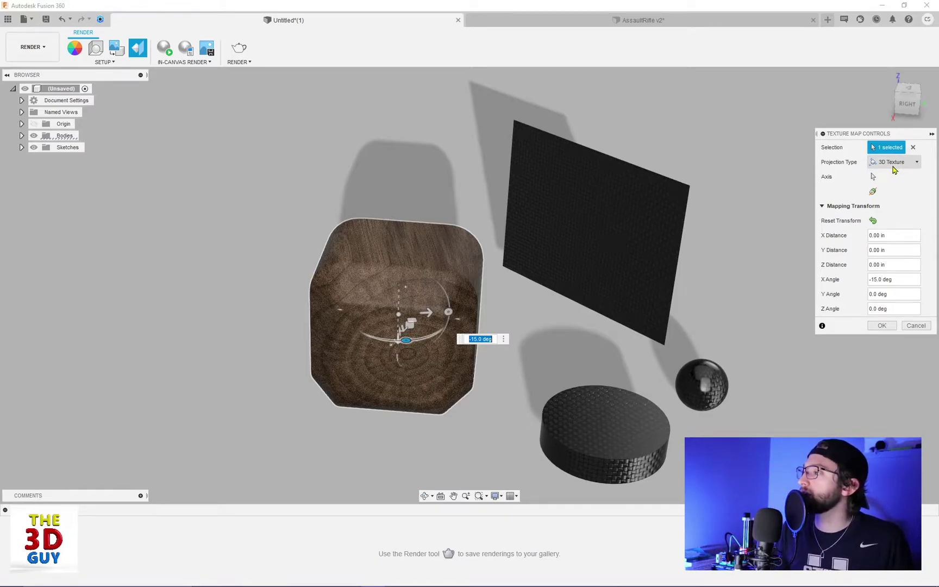
{"action": "left_click", "coordinate": [873, 192]}
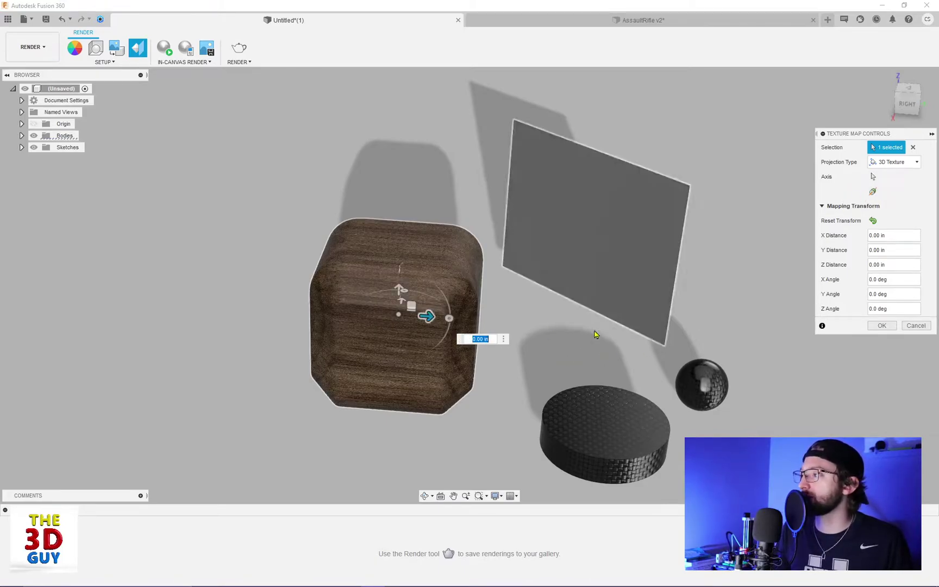
Align the walnut cube's texture axis to a cube edge and apply the mapping with OK.
{"action": "left_click", "coordinate": [873, 177]}
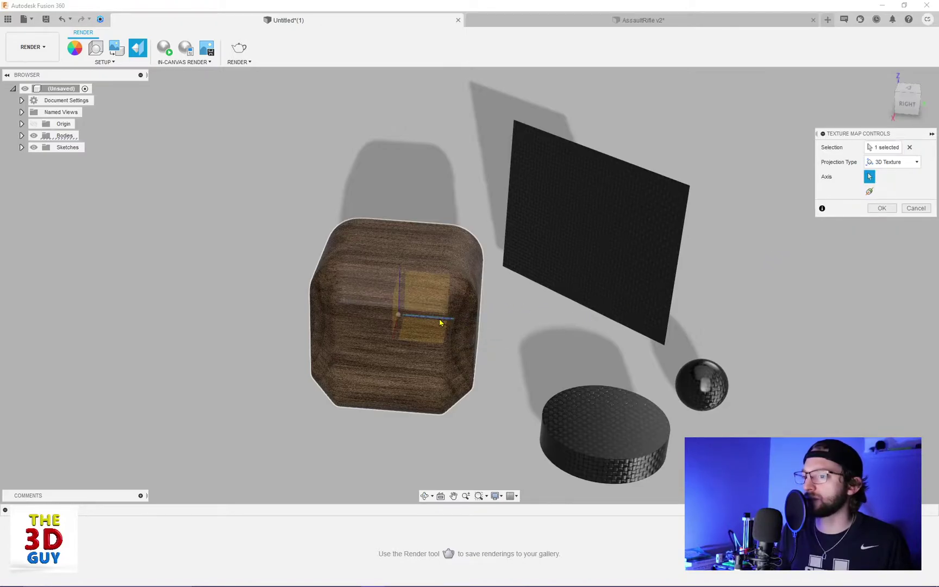
{"action": "left_click", "coordinate": [423, 317]}
{"action": "middle_click_drag", "start_coordinate": [508, 344], "coordinate": [489, 326], "text": "shift"}
{"action": "left_click", "coordinate": [873, 177]}
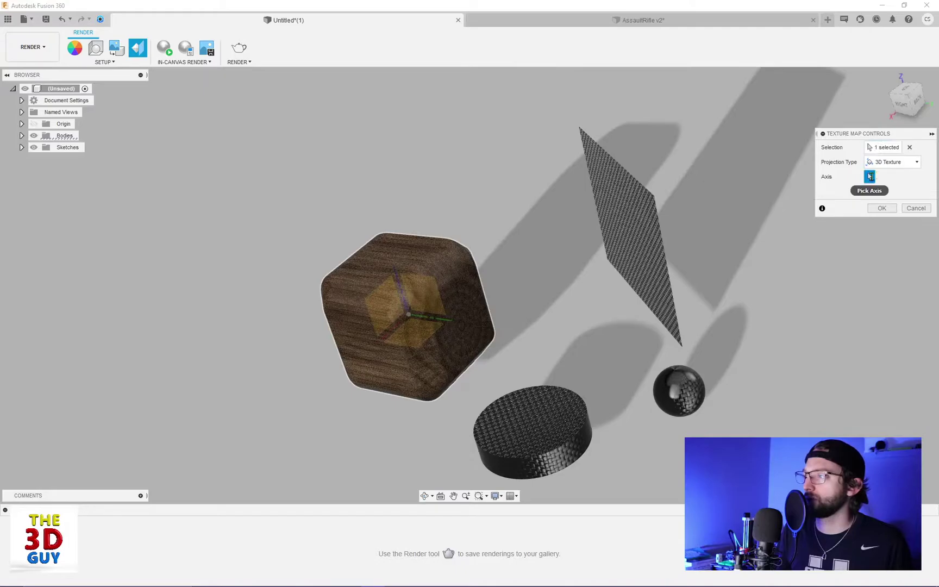
{"action": "left_click", "coordinate": [405, 299]}
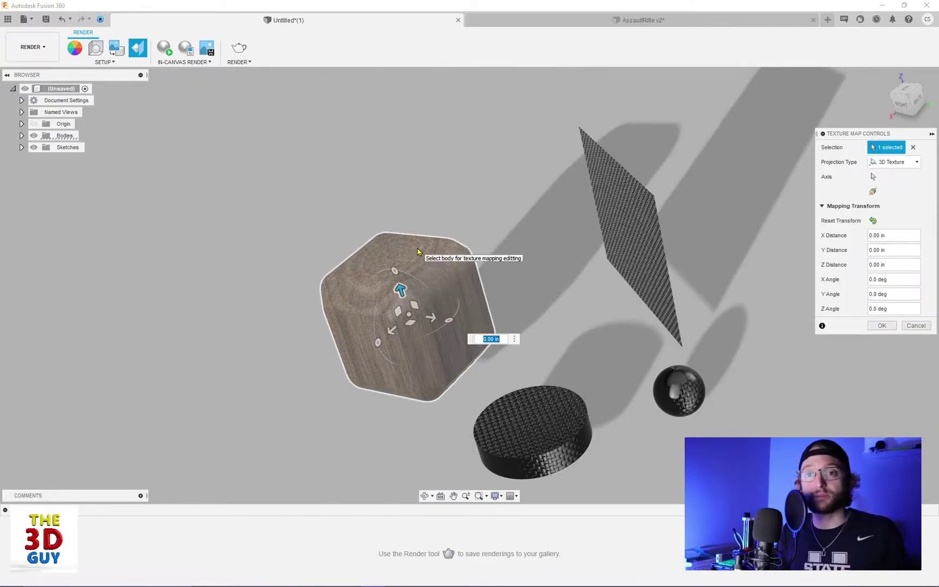
{"action": "middle_click_drag", "start_coordinate": [498, 224], "coordinate": [731, 342], "text": "shift"}
{"action": "left_click", "coordinate": [882, 325]}
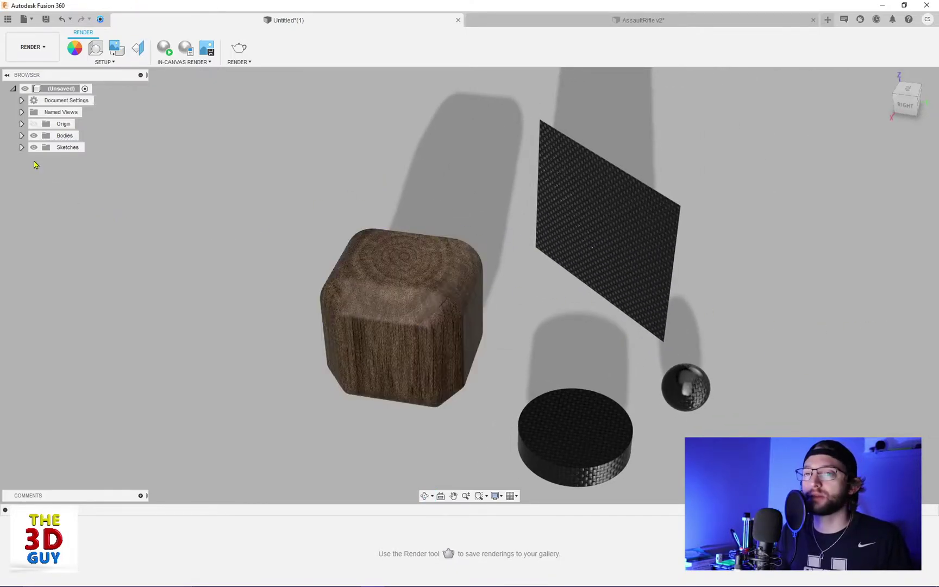
Hide Body1, the walnut cube, and orbit to a frontal view of the carbon-fiber plane.
{"action": "left_click", "coordinate": [21, 136]}
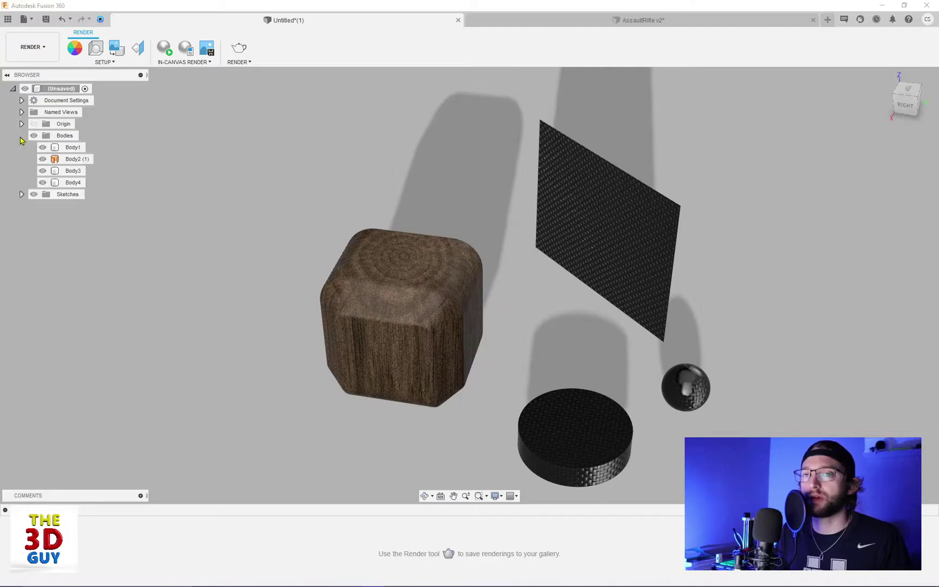
{"action": "left_click", "coordinate": [44, 151]}
{"action": "left_click", "coordinate": [42, 147]}
{"action": "middle_click_drag", "start_coordinate": [163, 185], "coordinate": [576, 304], "text": "shift"}
{"action": "left_click", "coordinate": [534, 260]}
{"action": "left_click", "coordinate": [540, 261]}
{"action": "middle_click_drag", "start_coordinate": [540, 261], "coordinate": [565, 263], "text": "shift"}
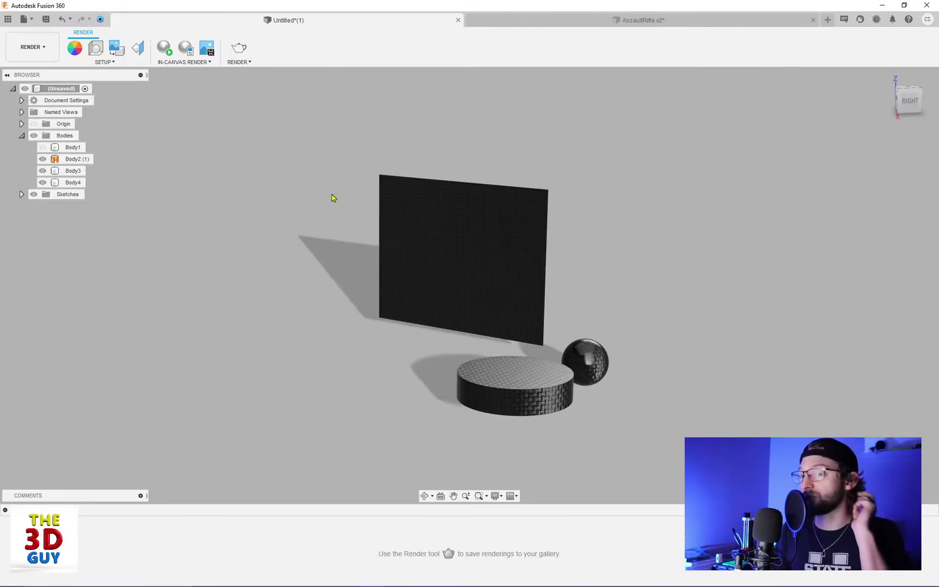
Switch the carbon-fiber plane's texture to Planar projection and set its axis.
{"action": "left_click", "coordinate": [137, 47]}
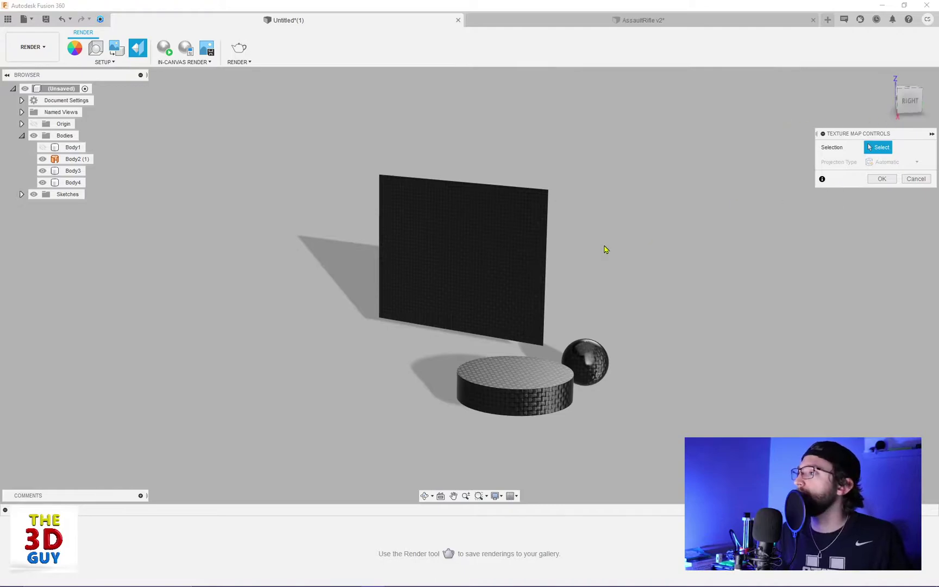
{"action": "left_click", "coordinate": [500, 277]}
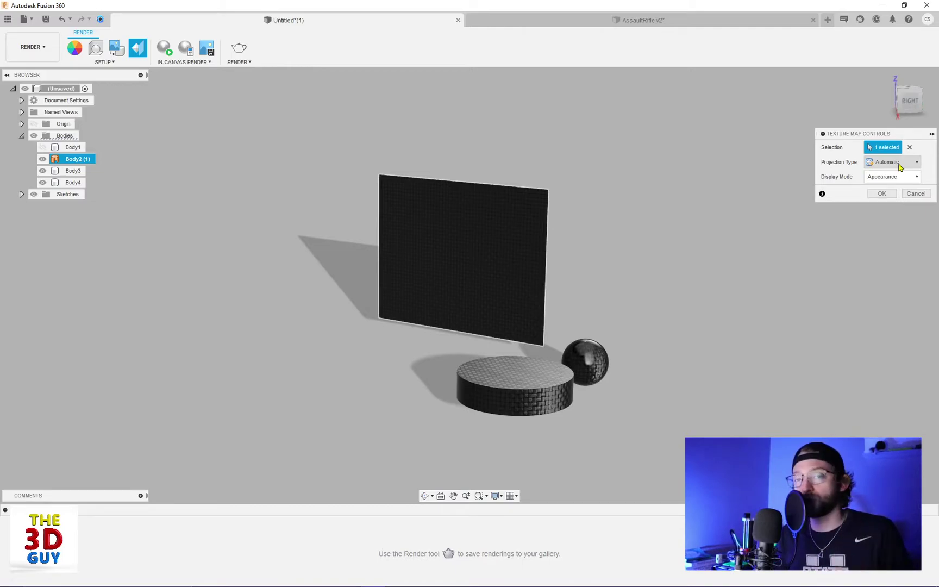
{"action": "left_click", "coordinate": [899, 163]}
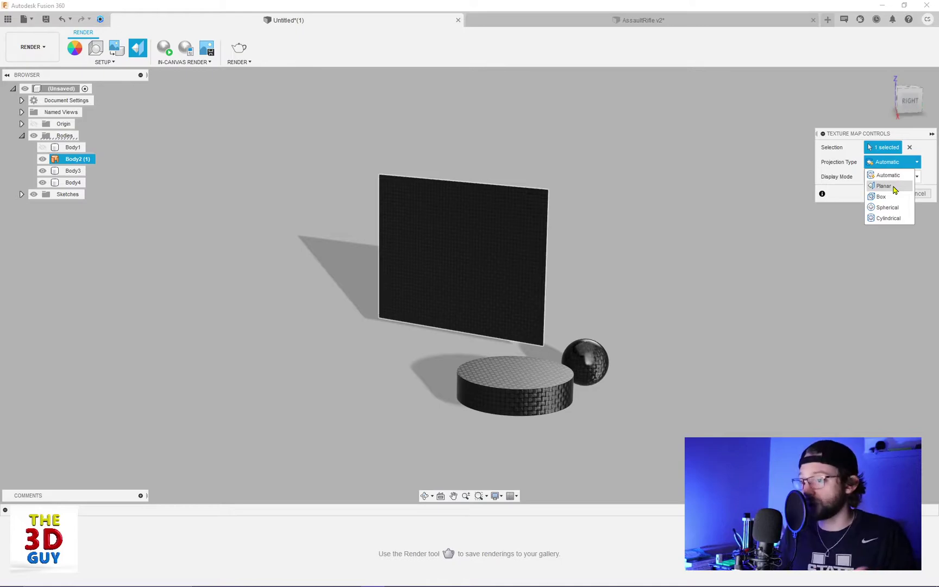
{"action": "left_click", "coordinate": [893, 190]}
{"action": "mouse_move", "coordinate": [631, 264]}
{"action": "middle_mouse_down", "text": "shift"}
{"action": "mouse_move", "coordinate": [609, 257]}
{"action": "mouse_move", "coordinate": [625, 264]}
{"action": "middle_mouse_up", "text": "shift"}
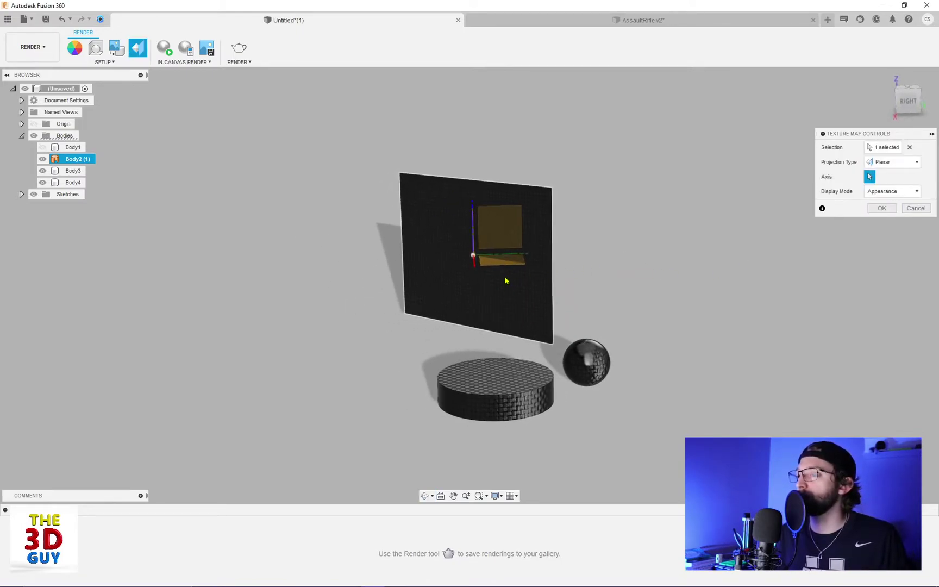
{"action": "left_click", "coordinate": [474, 268]}
Preview a rotation of the carbon texture on the plane, then Cancel to discard it.
{"action": "scroll", "coordinate": [478, 266], "scroll_direction": "up", "scroll_amount": 5}
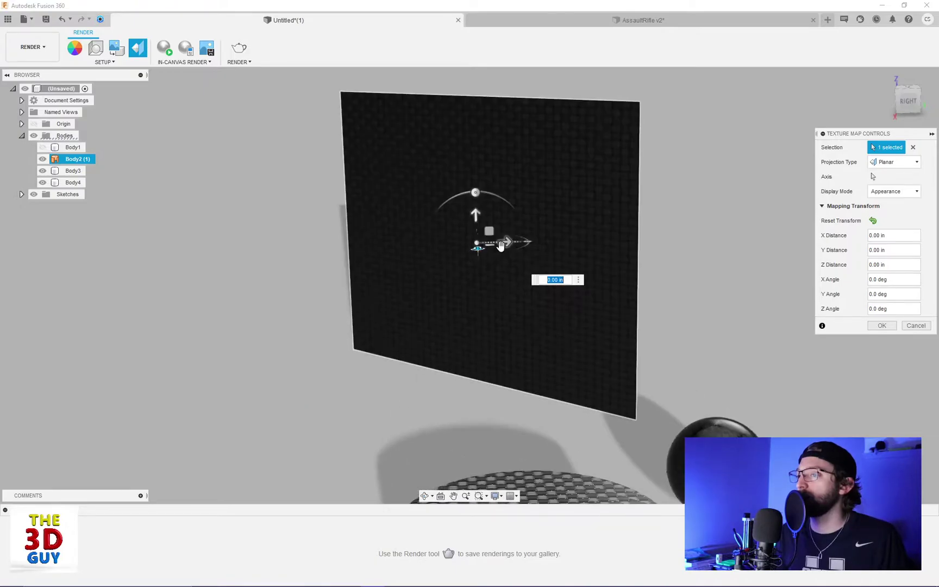
{"action": "mouse_move", "coordinate": [524, 249]}
{"action": "left_mouse_down"}
{"action": "mouse_move", "coordinate": [516, 260]}
{"action": "mouse_move", "coordinate": [433, 264]}
{"action": "mouse_move", "coordinate": [505, 260]}
{"action": "mouse_move", "coordinate": [524, 247]}
{"action": "left_mouse_up"}
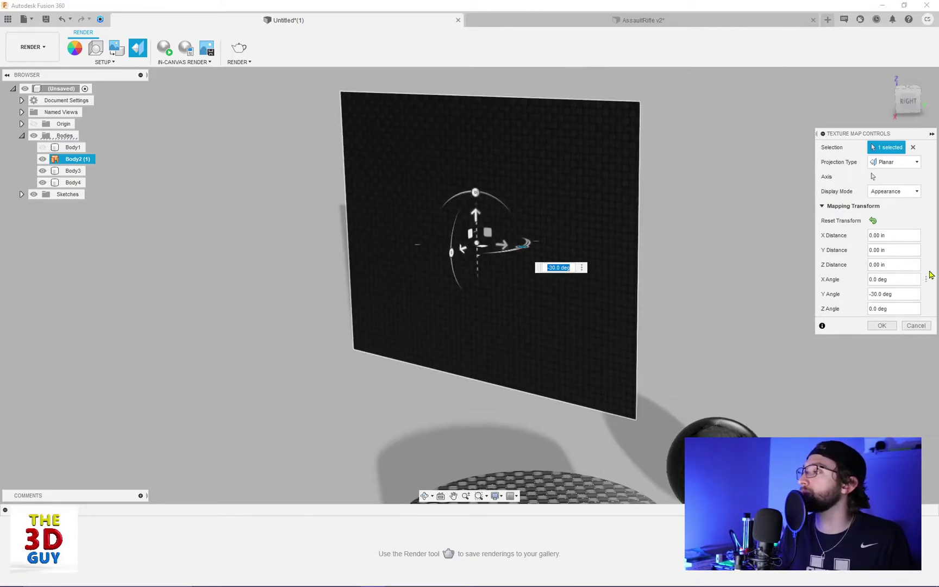
{"action": "left_click", "coordinate": [923, 325]}
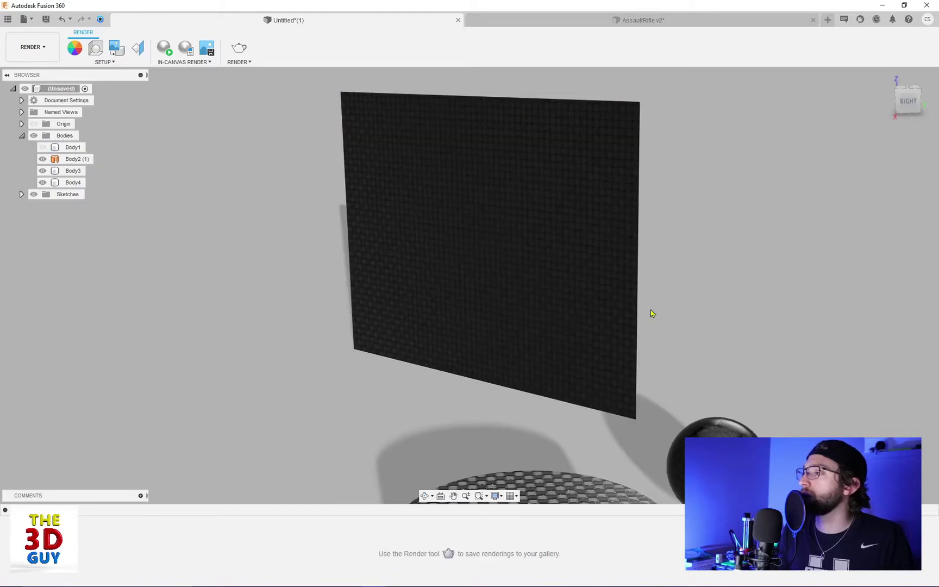
{"action": "scroll", "coordinate": [403, 141], "scroll_direction": "down", "scroll_amount": 2}
{"action": "scroll", "coordinate": [402, 141], "scroll_direction": "down", "scroll_amount": 1}
{"action": "left_click", "coordinate": [594, 341]}
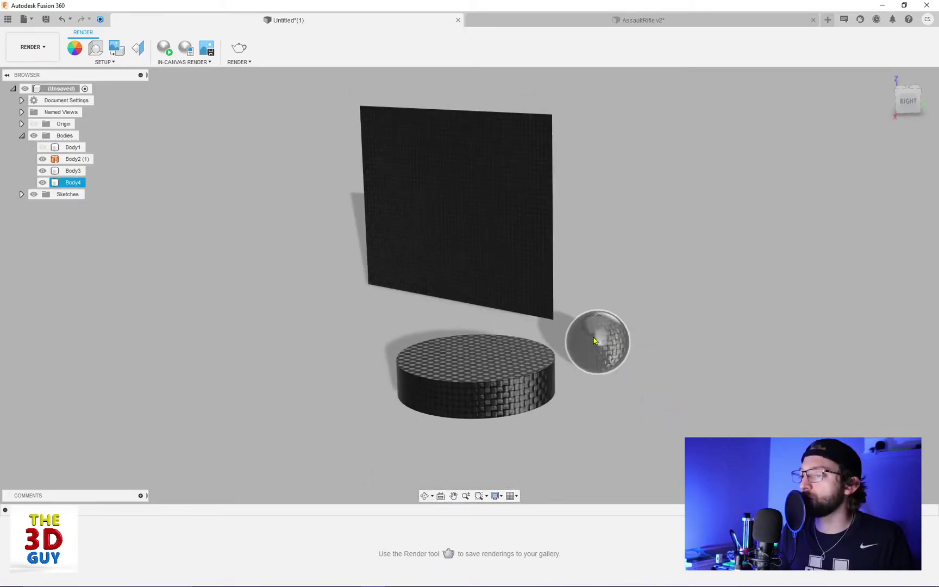
{"action": "left_click", "coordinate": [478, 390]}
{"action": "left_click", "coordinate": [168, 101]}
{"action": "left_click", "coordinate": [138, 48]}
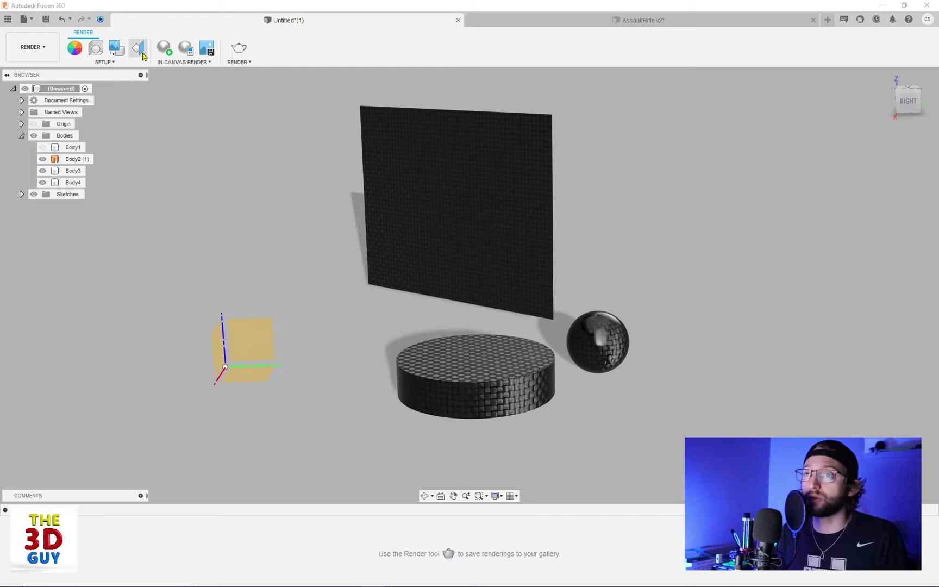
{"action": "left_click", "coordinate": [516, 186]}
{"action": "left_click", "coordinate": [611, 341]}
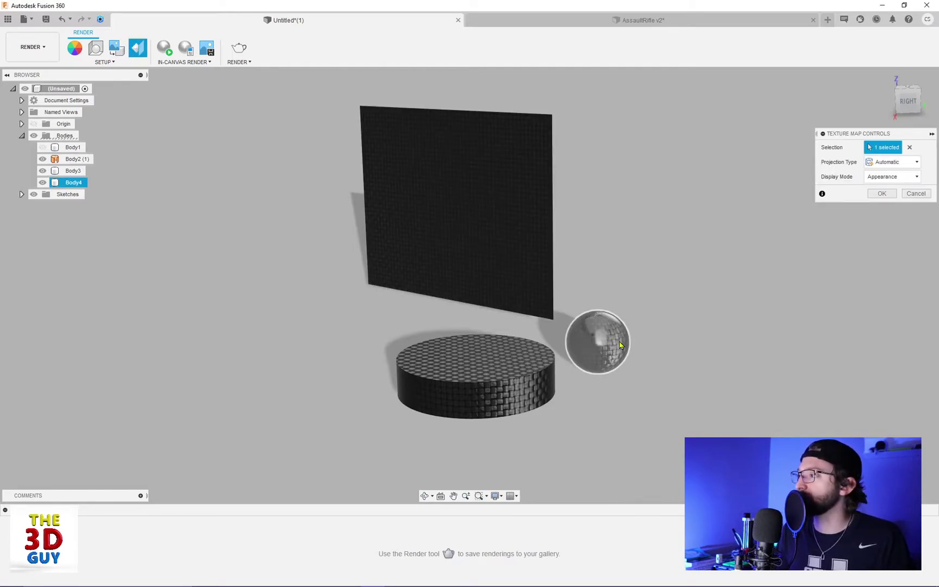
{"action": "left_click", "coordinate": [913, 163]}
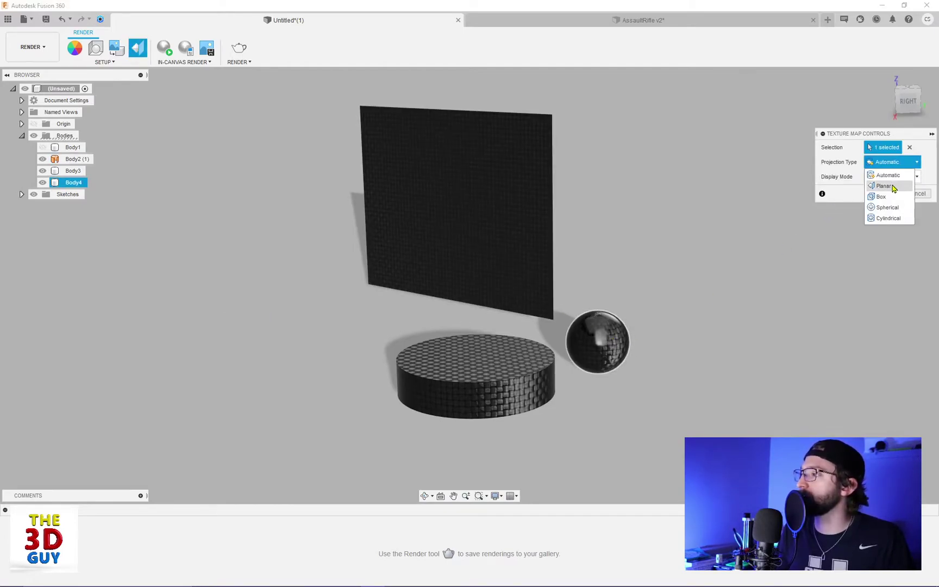
{"action": "left_click", "coordinate": [883, 187]}
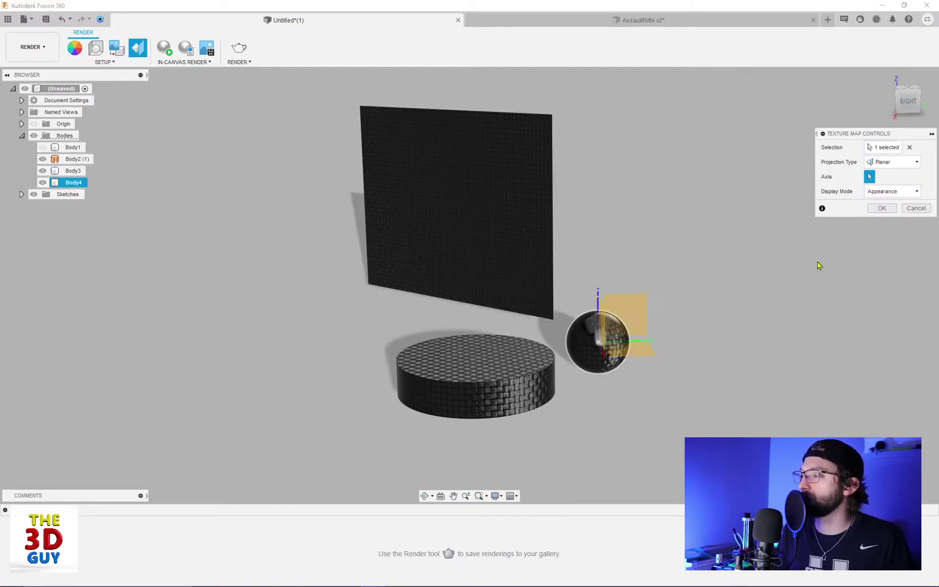
{"action": "left_click", "coordinate": [622, 344]}
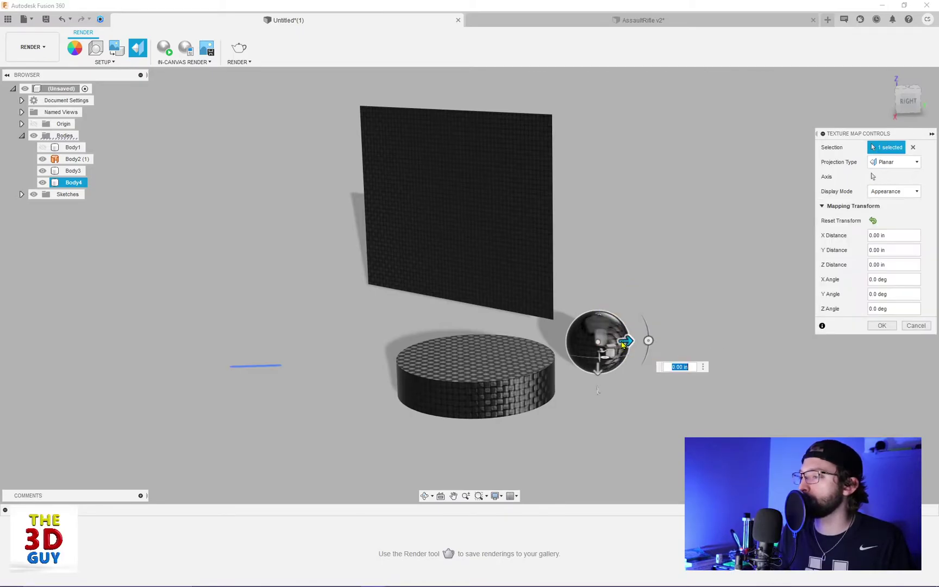
{"action": "scroll", "coordinate": [652, 389], "scroll_direction": "up", "scroll_amount": 4}
{"action": "mouse_move", "coordinate": [700, 307]}
{"action": "middle_mouse_down", "text": "shift"}
{"action": "mouse_move", "coordinate": [578, 341]}
{"action": "mouse_move", "coordinate": [694, 308]}
{"action": "middle_mouse_up", "text": "shift"}
{"action": "left_click", "coordinate": [892, 162]}
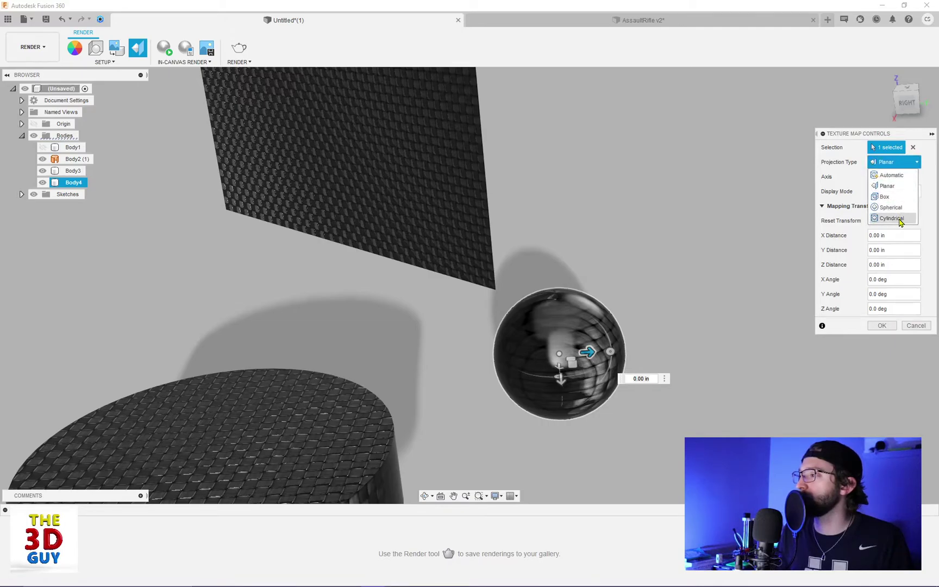
{"action": "left_click", "coordinate": [896, 218]}
{"action": "left_click", "coordinate": [893, 162]}
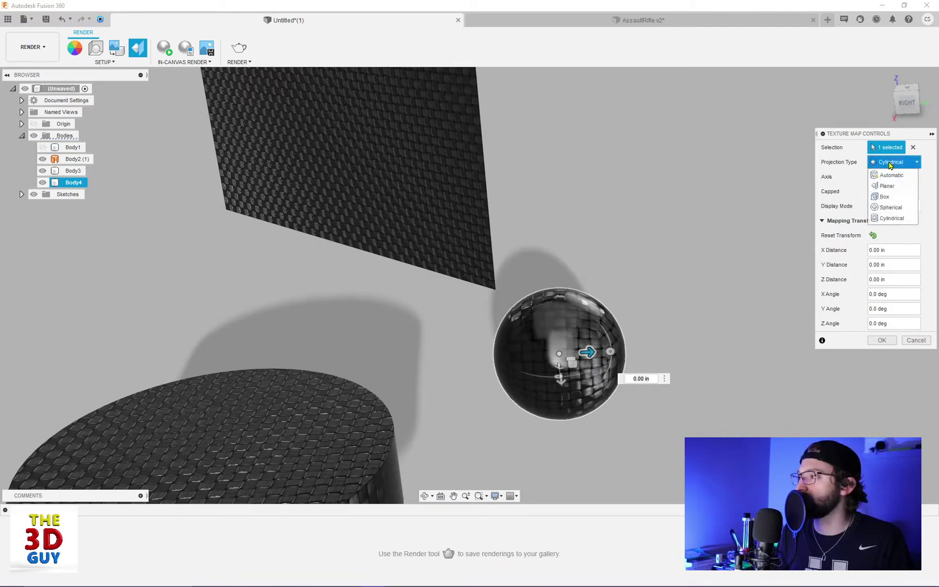
{"action": "left_click", "coordinate": [891, 207]}
{"action": "middle_click_drag", "start_coordinate": [679, 287], "coordinate": [628, 235], "text": "shift"}
{"action": "left_click", "coordinate": [899, 161]}
{"action": "left_click", "coordinate": [896, 199]}
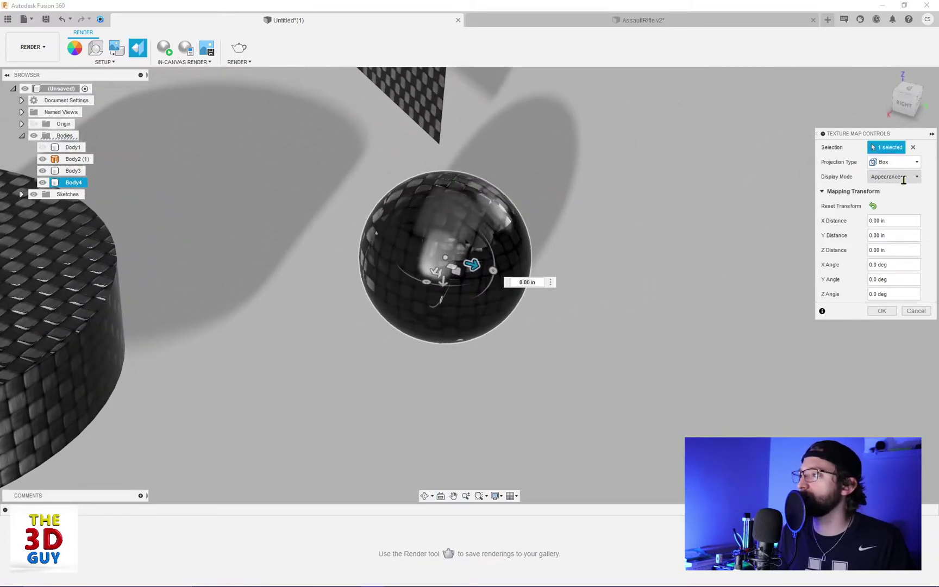
{"action": "left_click", "coordinate": [904, 162]}
{"action": "left_click", "coordinate": [906, 218]}
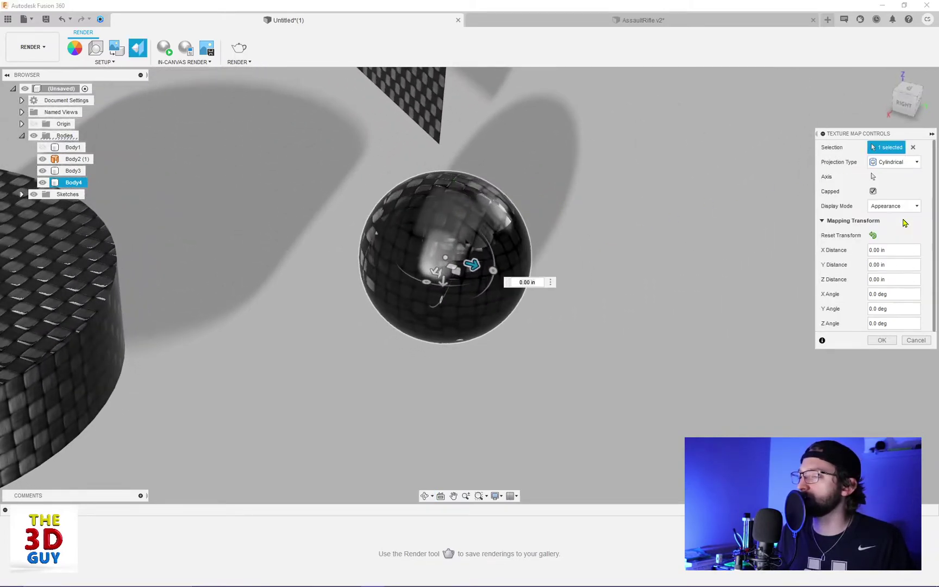
{"action": "mouse_move", "coordinate": [621, 289]}
{"action": "middle_mouse_down", "text": "shift"}
{"action": "mouse_move", "coordinate": [614, 273]}
{"action": "mouse_move", "coordinate": [594, 274]}
{"action": "mouse_move", "coordinate": [648, 283]}
{"action": "mouse_move", "coordinate": [617, 292]}
{"action": "middle_mouse_up", "text": "shift"}
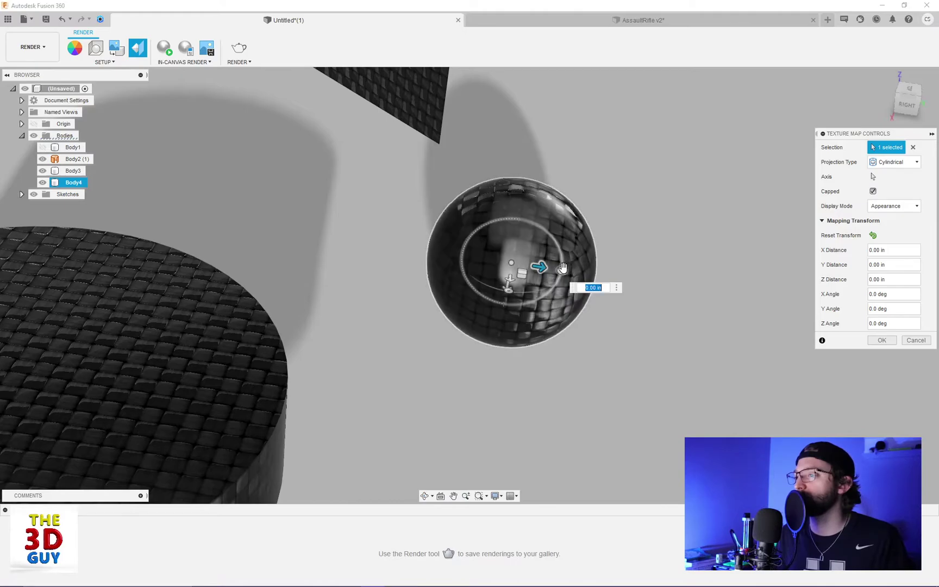
{"action": "left_click_drag", "start_coordinate": [562, 267], "coordinate": [520, 235]}
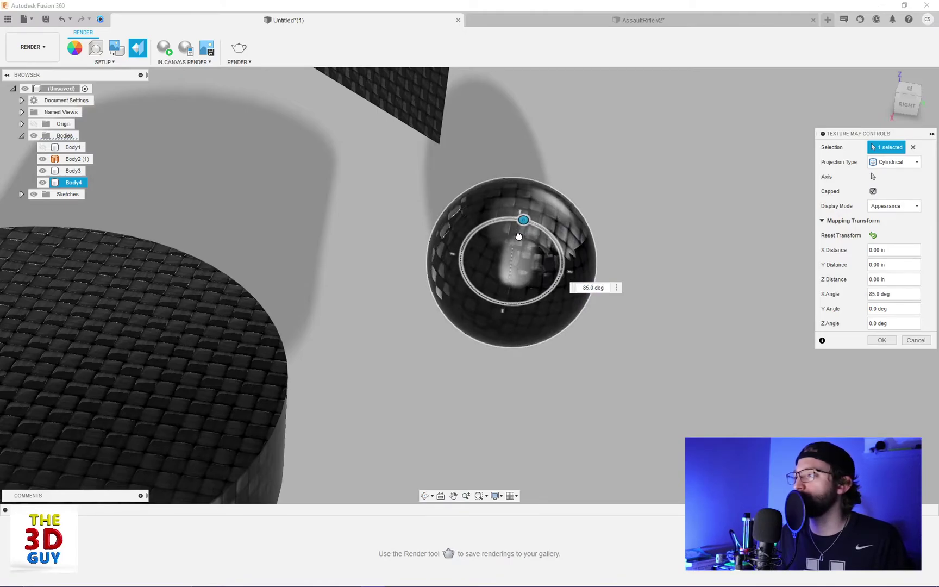
{"action": "scroll", "coordinate": [593, 213], "scroll_direction": "down", "scroll_amount": 3}
{"action": "left_click", "coordinate": [918, 159]}
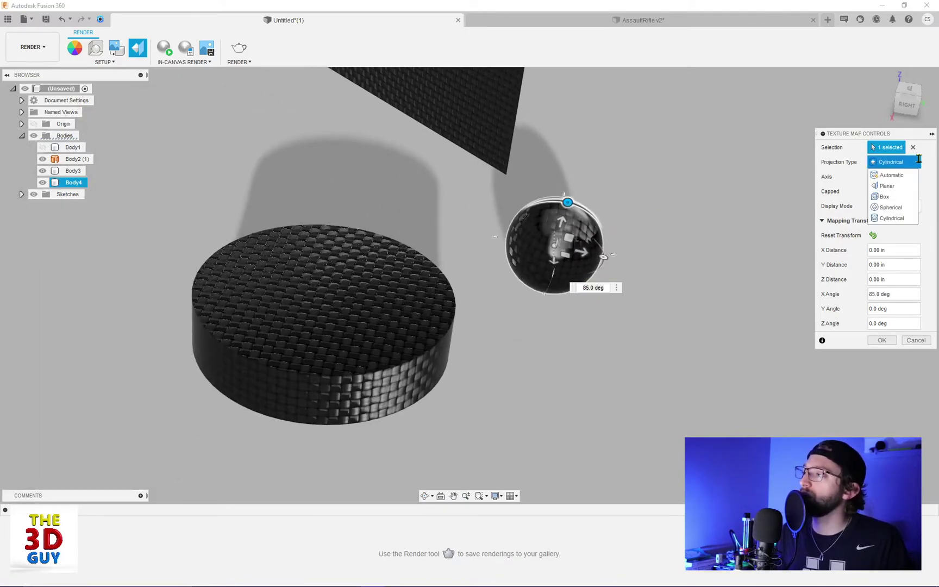
{"action": "left_click", "coordinate": [891, 175]}
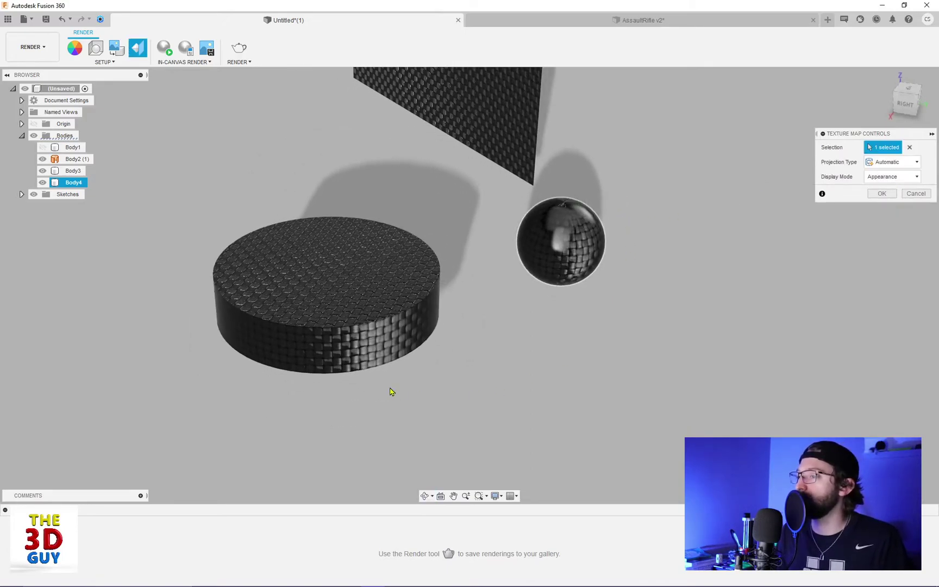
{"action": "left_click", "coordinate": [882, 194]}
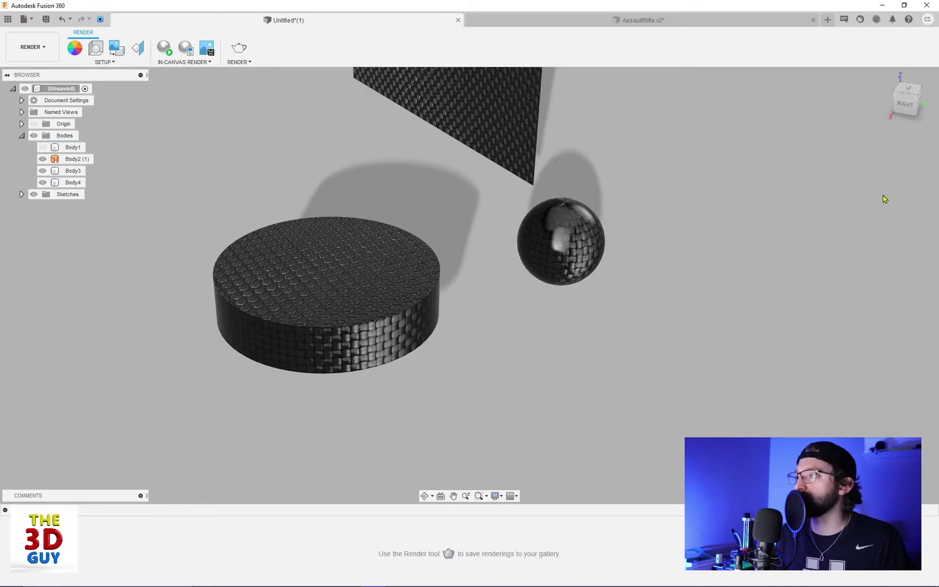
{"action": "left_click", "coordinate": [138, 48]}
{"action": "left_click", "coordinate": [311, 315]}
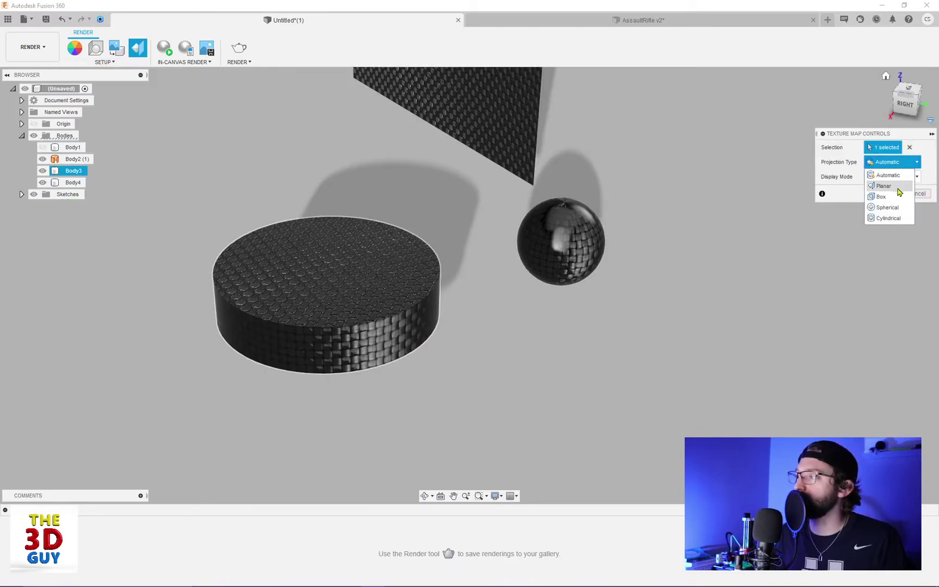
{"action": "left_click", "coordinate": [881, 197]}
{"action": "middle_click_drag", "start_coordinate": [504, 378], "coordinate": [530, 390], "text": "shift"}
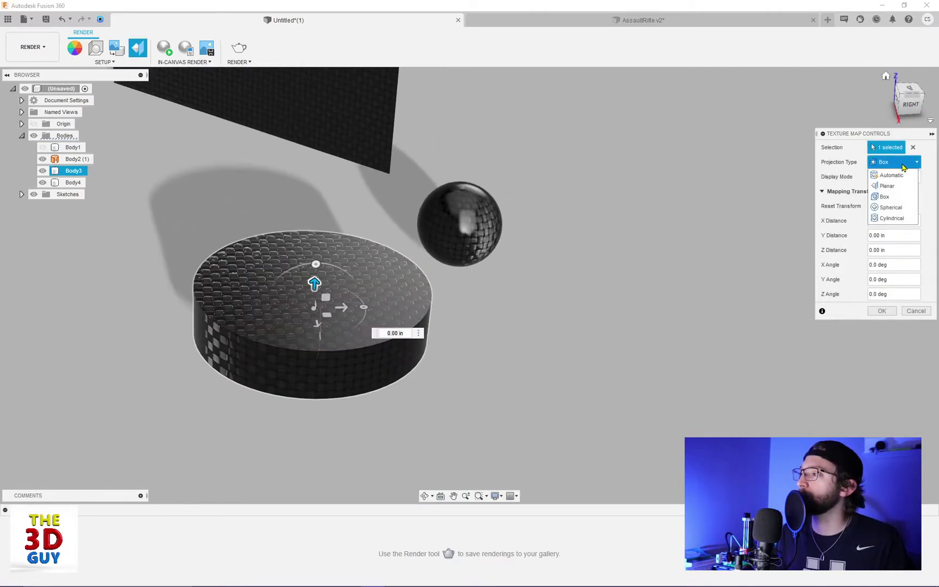
{"action": "left_click", "coordinate": [887, 186]}
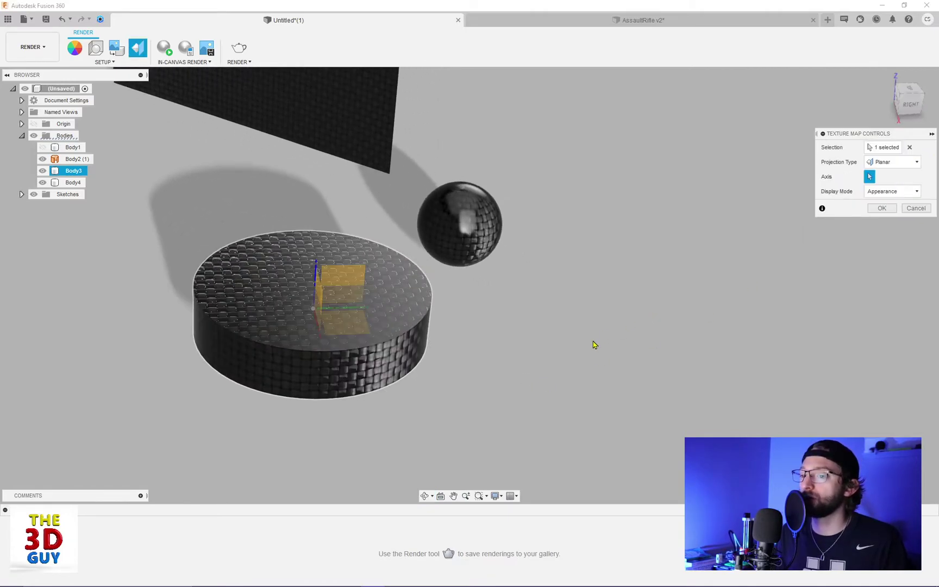
{"action": "mouse_move", "coordinate": [594, 344]}
{"action": "middle_mouse_down", "text": "shift"}
{"action": "mouse_move", "coordinate": [506, 354]}
{"action": "mouse_move", "coordinate": [561, 335]}
{"action": "mouse_move", "coordinate": [579, 293]}
{"action": "mouse_move", "coordinate": [576, 327]}
{"action": "mouse_move", "coordinate": [589, 347]}
{"action": "middle_mouse_up", "text": "shift"}
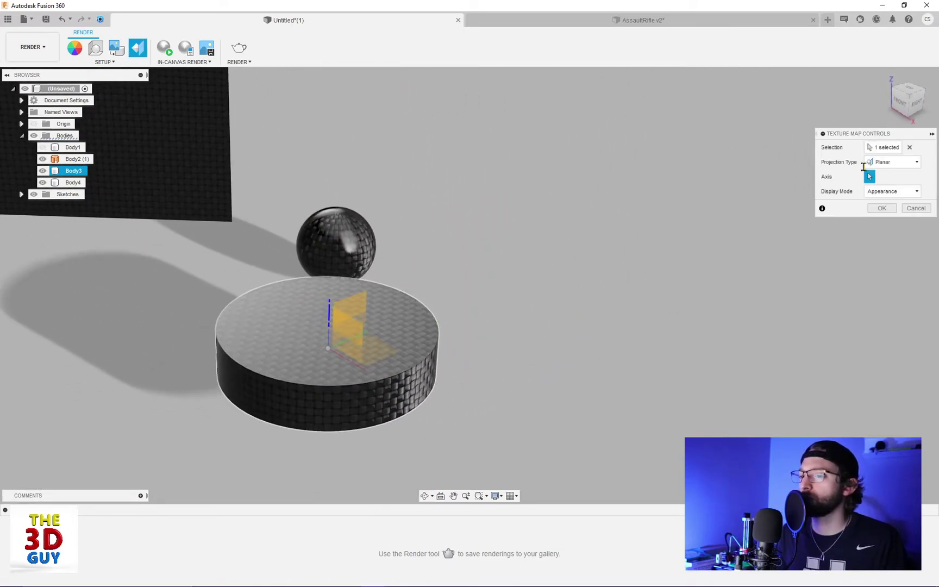
{"action": "left_click", "coordinate": [915, 162]}
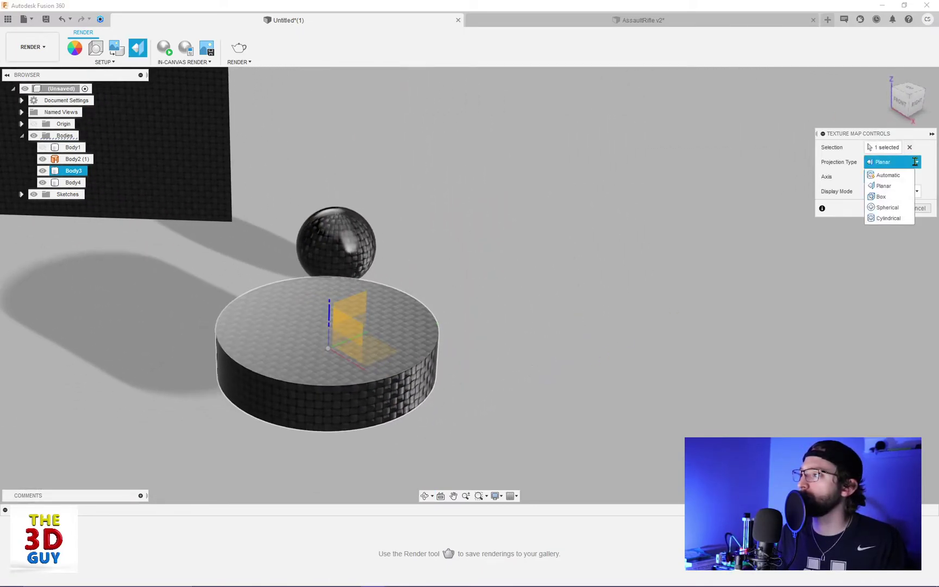
{"action": "left_click", "coordinate": [889, 218]}
{"action": "left_click", "coordinate": [916, 165]}
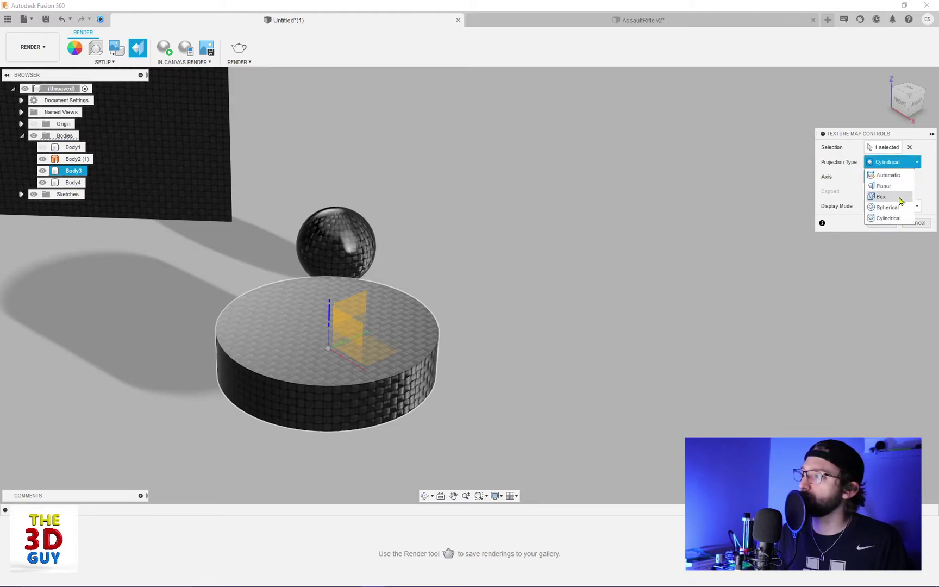
{"action": "left_click", "coordinate": [888, 207]}
{"action": "middle_click_drag", "start_coordinate": [582, 283], "coordinate": [556, 244], "text": "shift"}
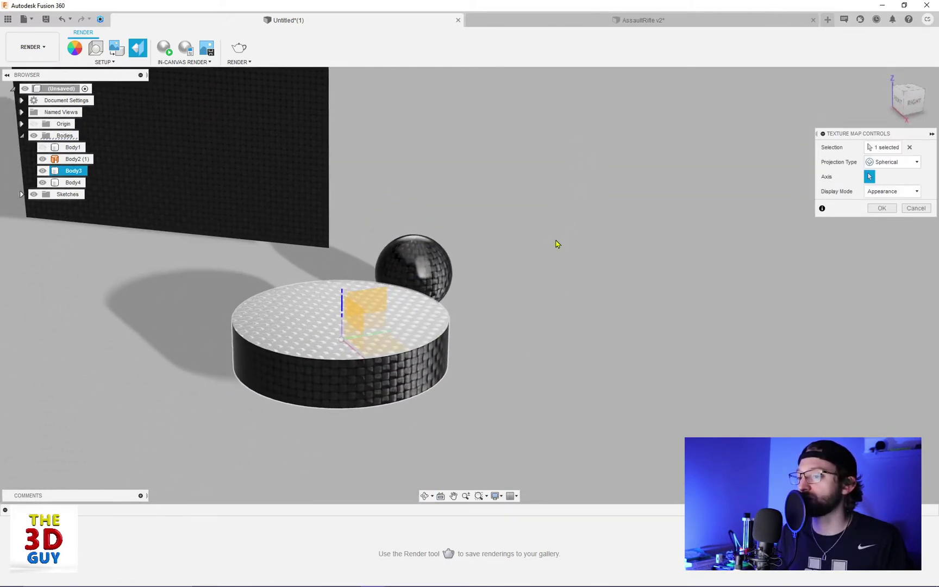
{"action": "left_click", "coordinate": [915, 208]}
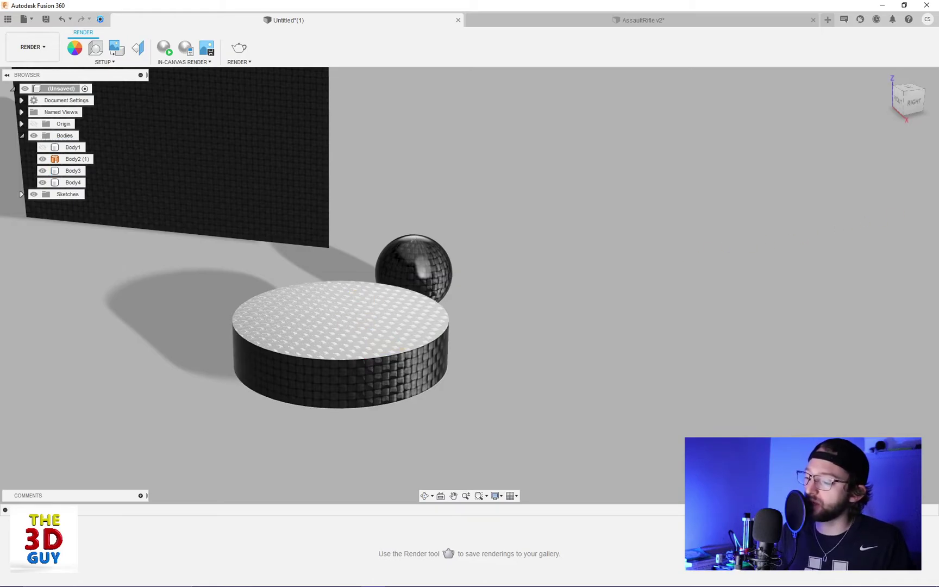